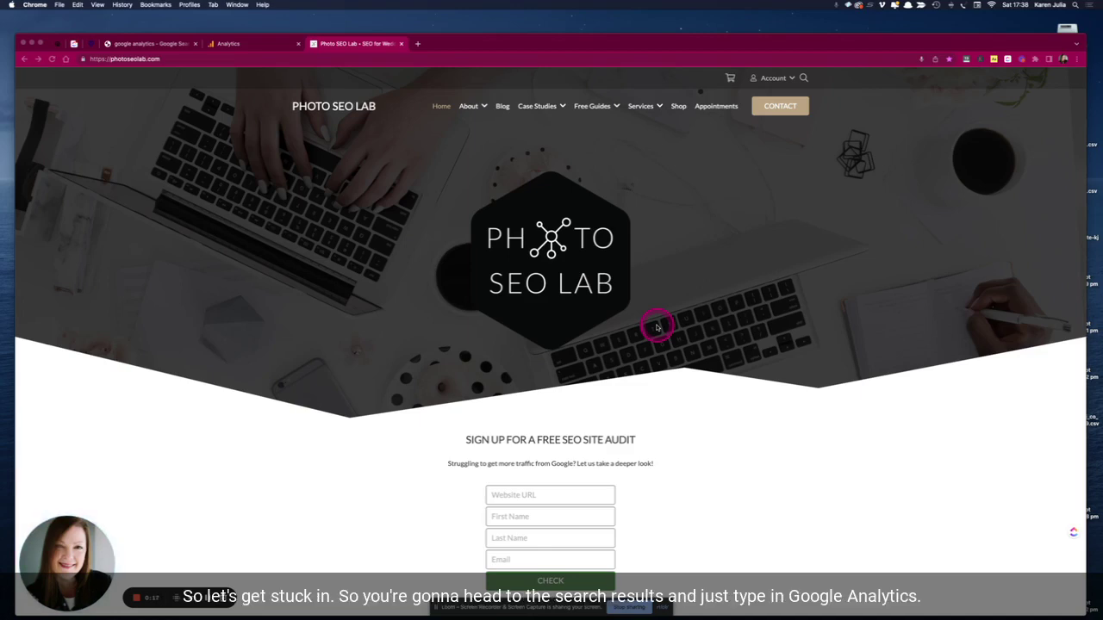
- Switch to the Google search results for 'google analytics'
click(127, 45)
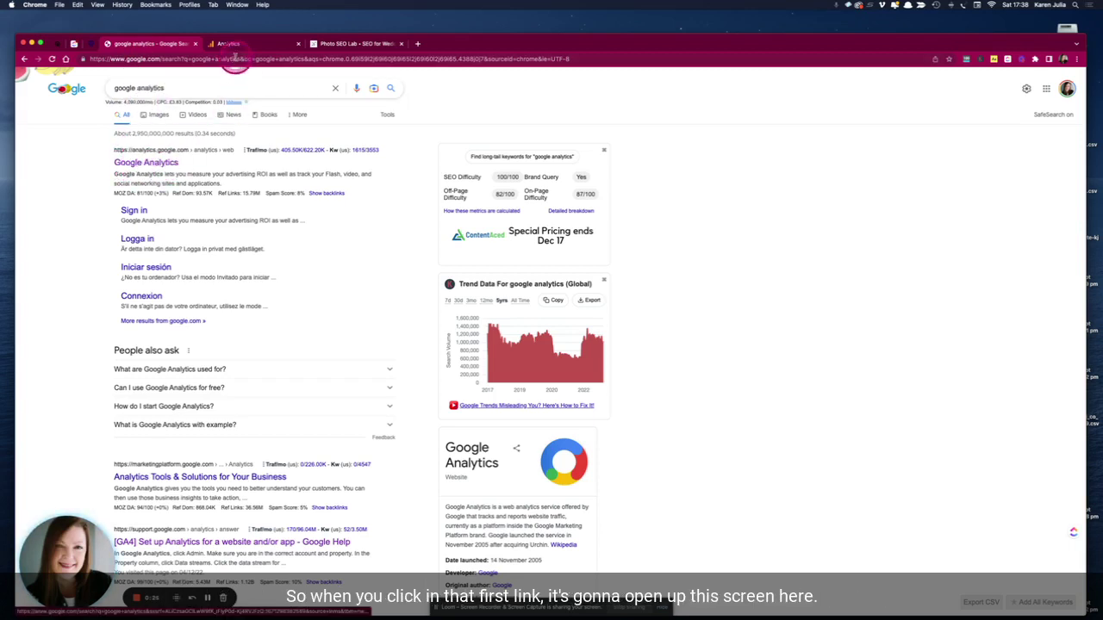
- On the Google Analytics Welcome page, choose Start measuring to begin account setup
click(235, 46)
click(292, 224)
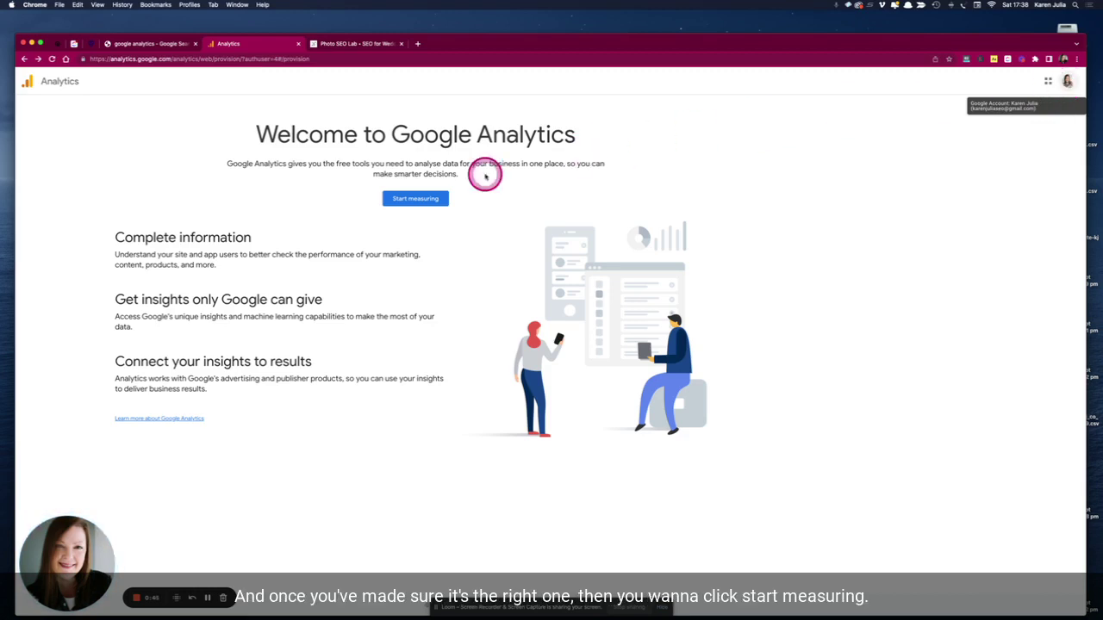
click(425, 198)
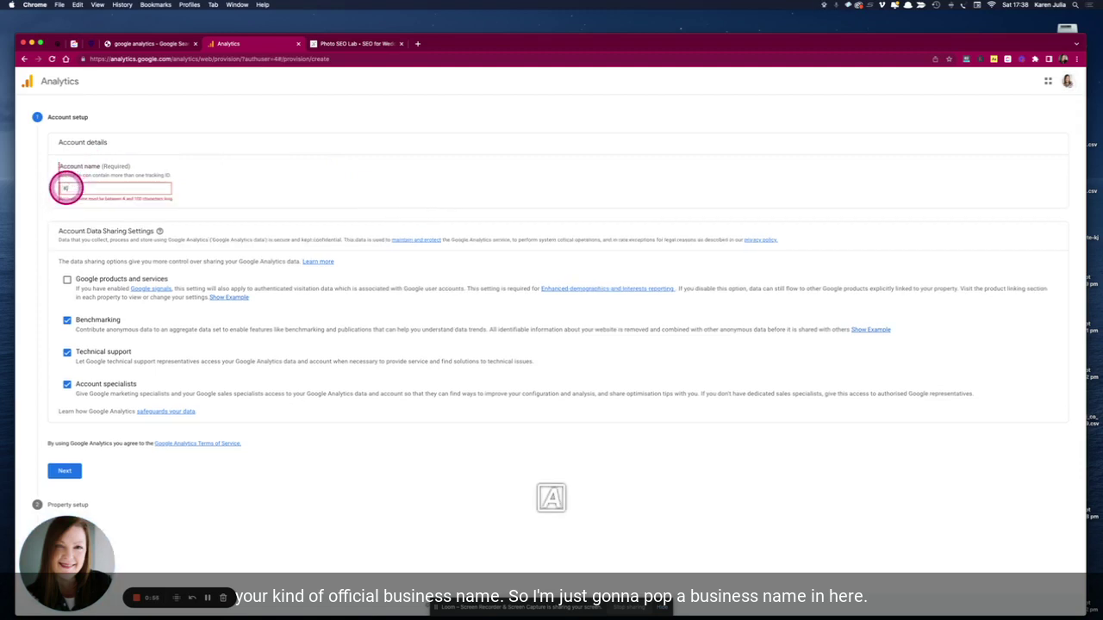
- Enter the business name as Account name and tick Google products and services sharing
click(66, 188)
text(Karen)
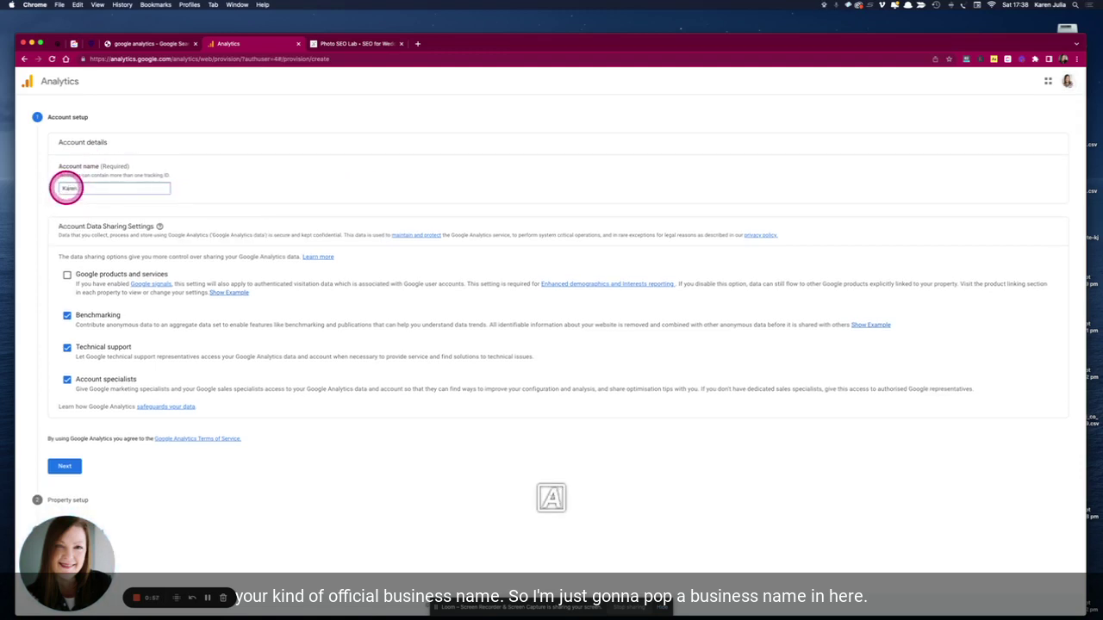
text( Julia SEO)
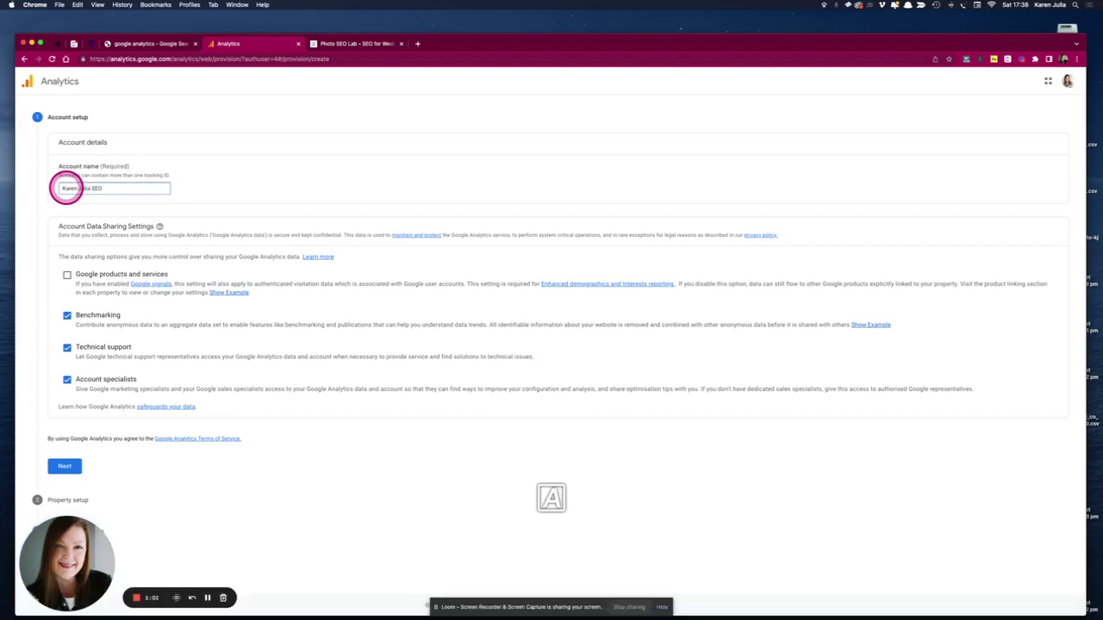
drag(66, 188, 75, 191)
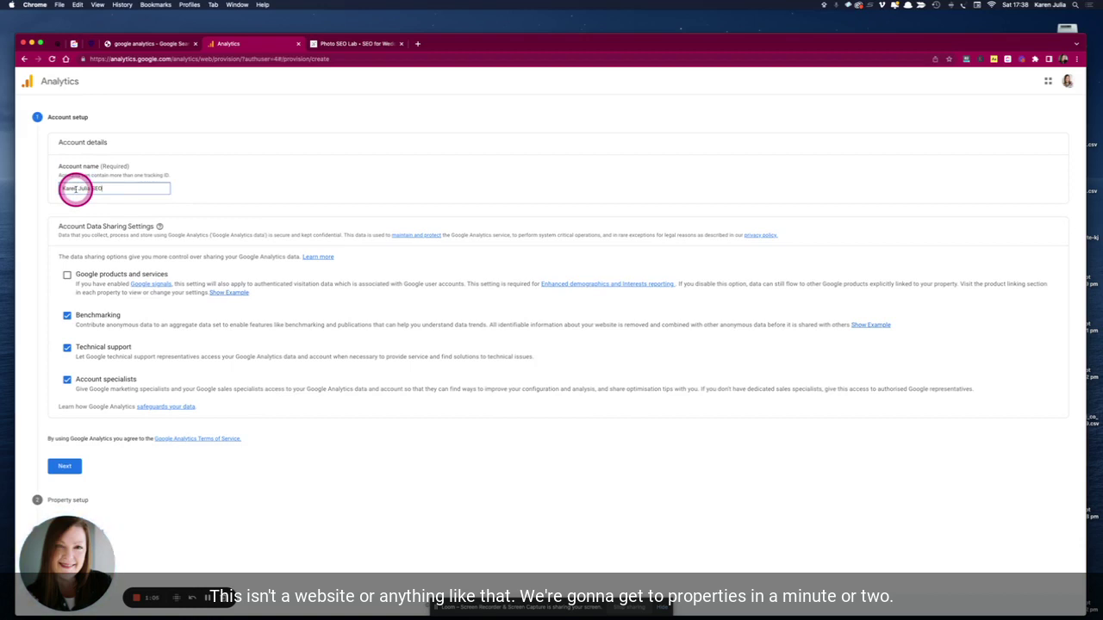
drag(74, 190, 102, 188)
click(65, 273)
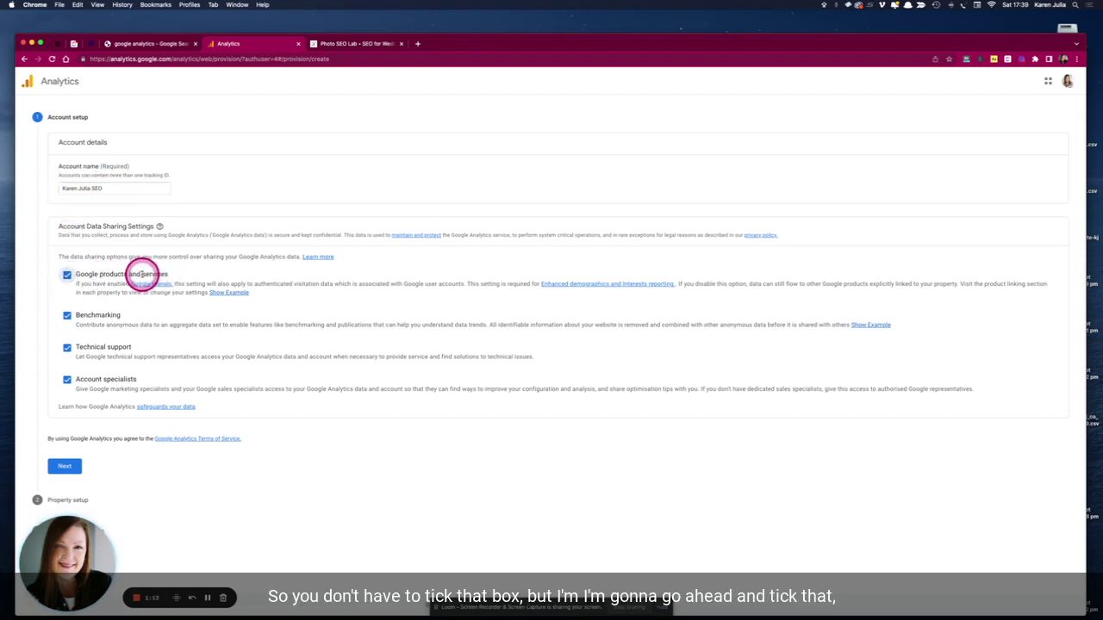
- Name the property with the pasted website address, keeping UK time and British Pound
click(64, 465)
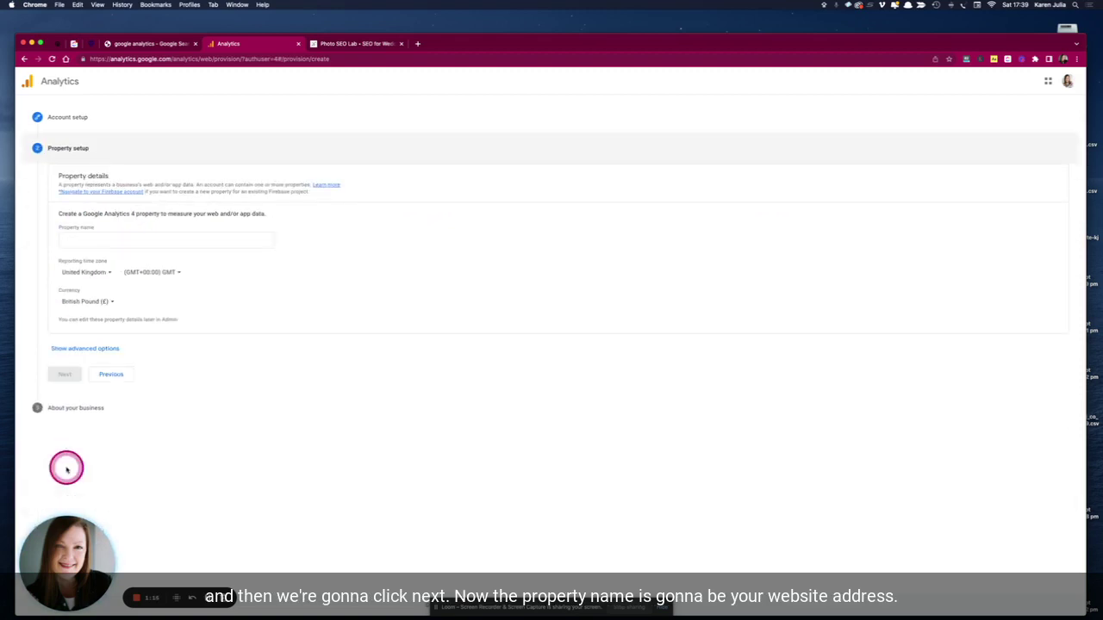
click(70, 237)
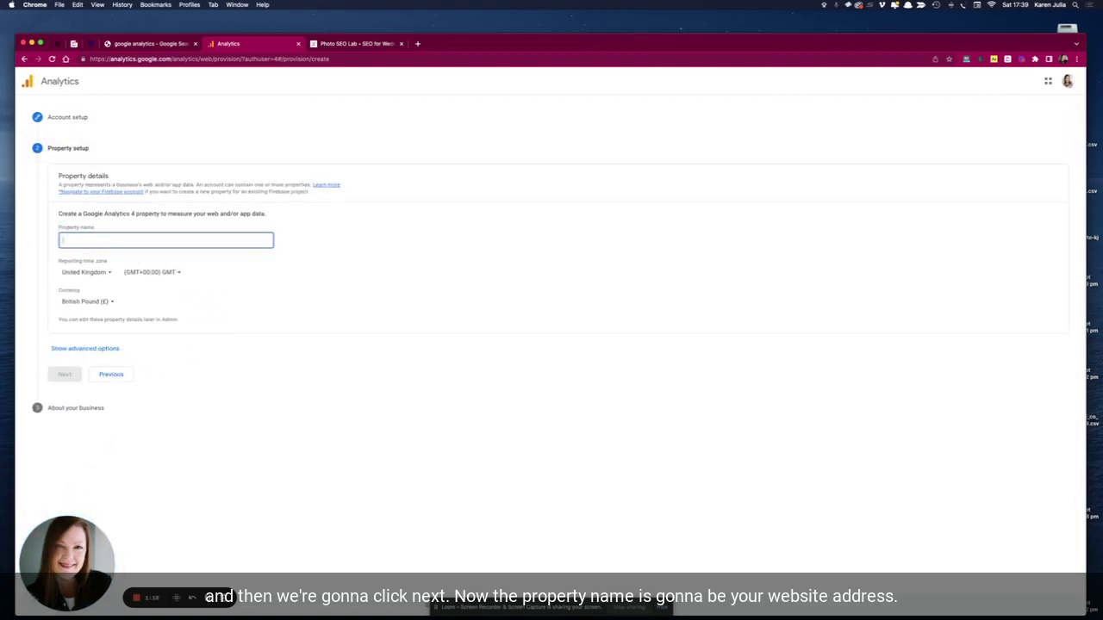
key(super+Tab)
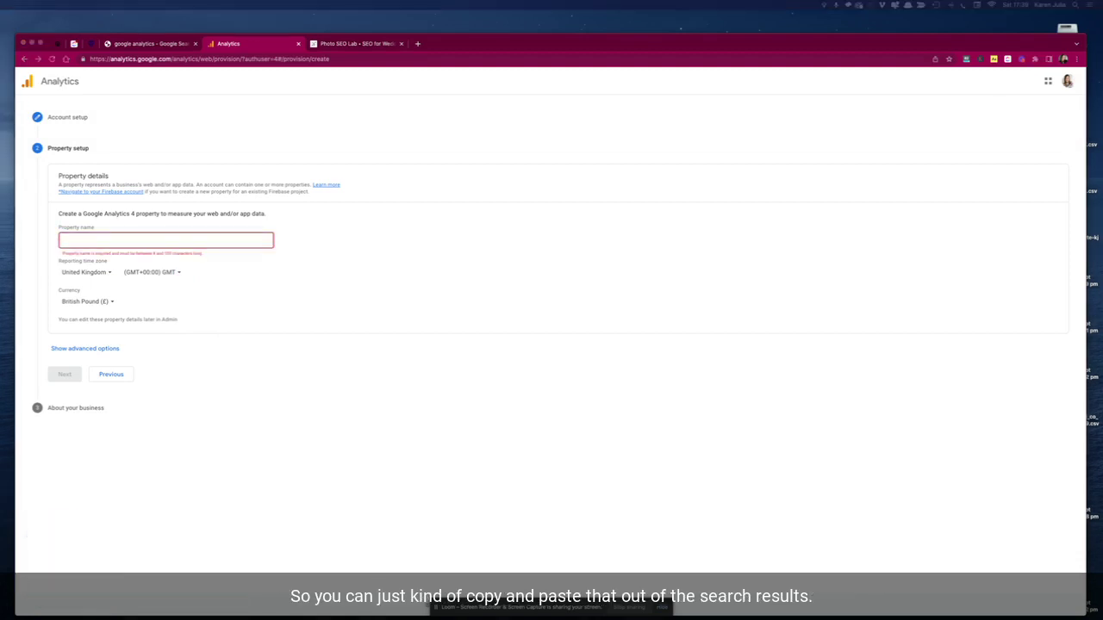
click(88, 243)
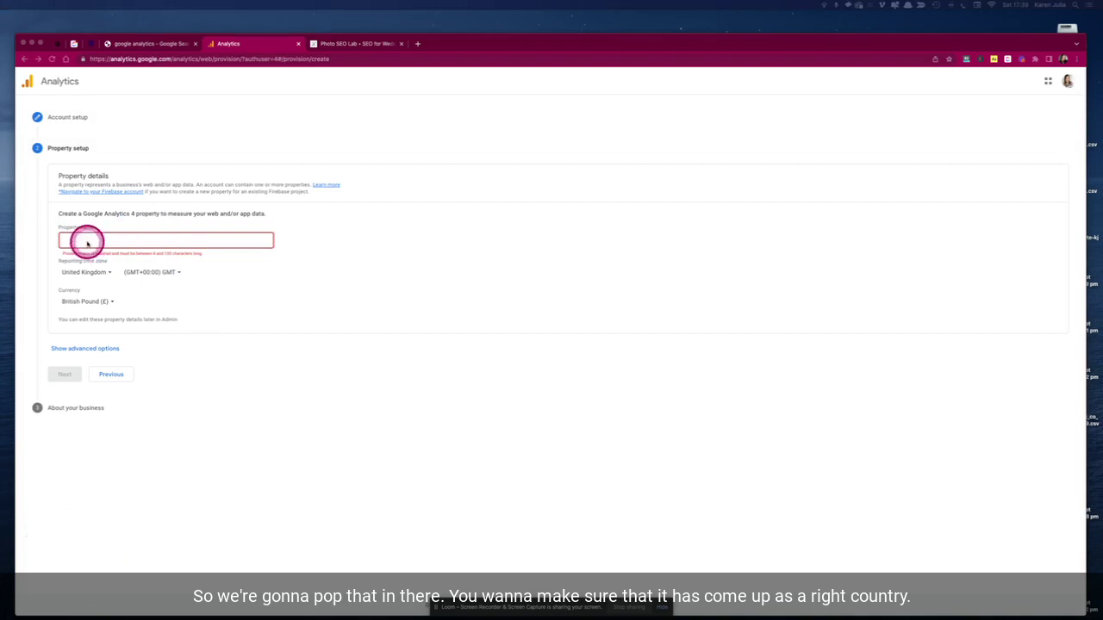
text(https://karenjuliaseo.com/)
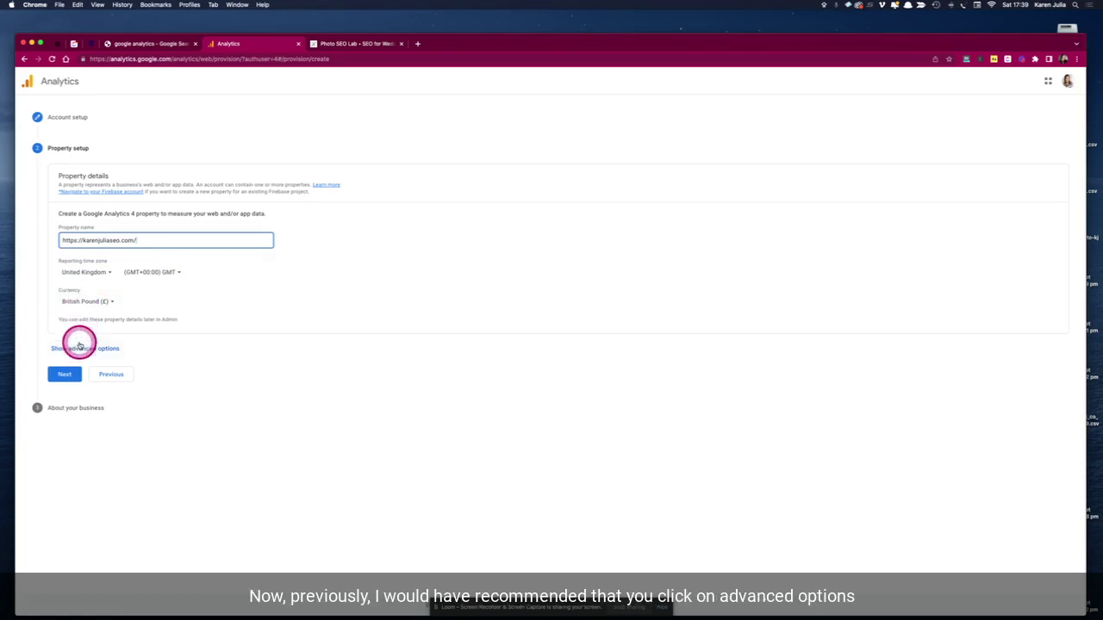
click(70, 349)
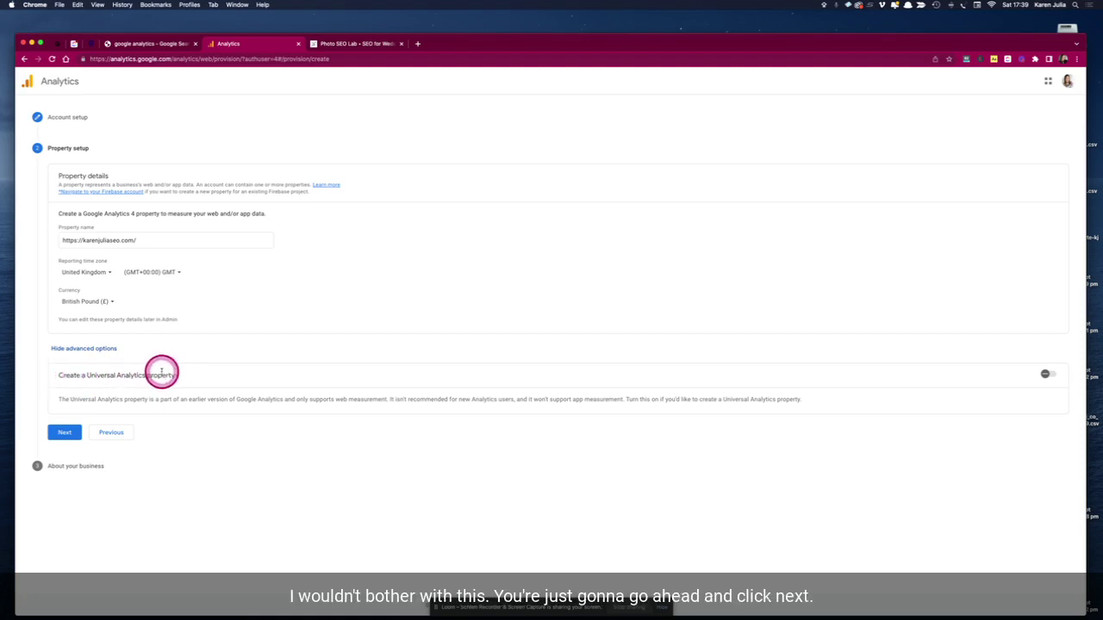
click(62, 433)
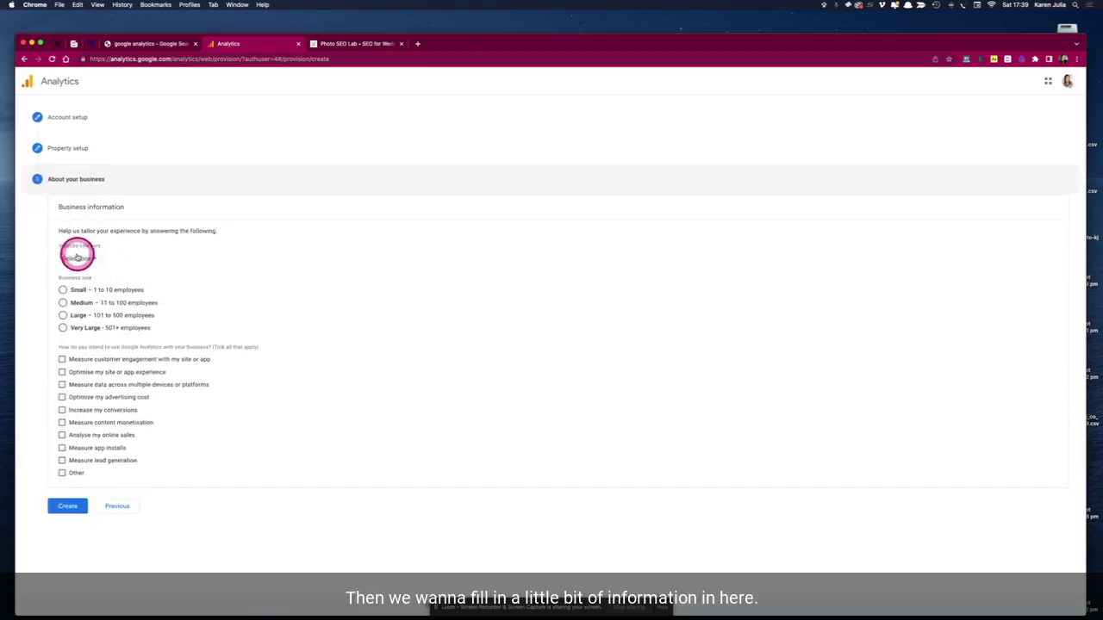
- Set Arts & entertainment, Small size, goals site experience, conversions and lead generation, then create
click(77, 258)
click(90, 308)
click(62, 290)
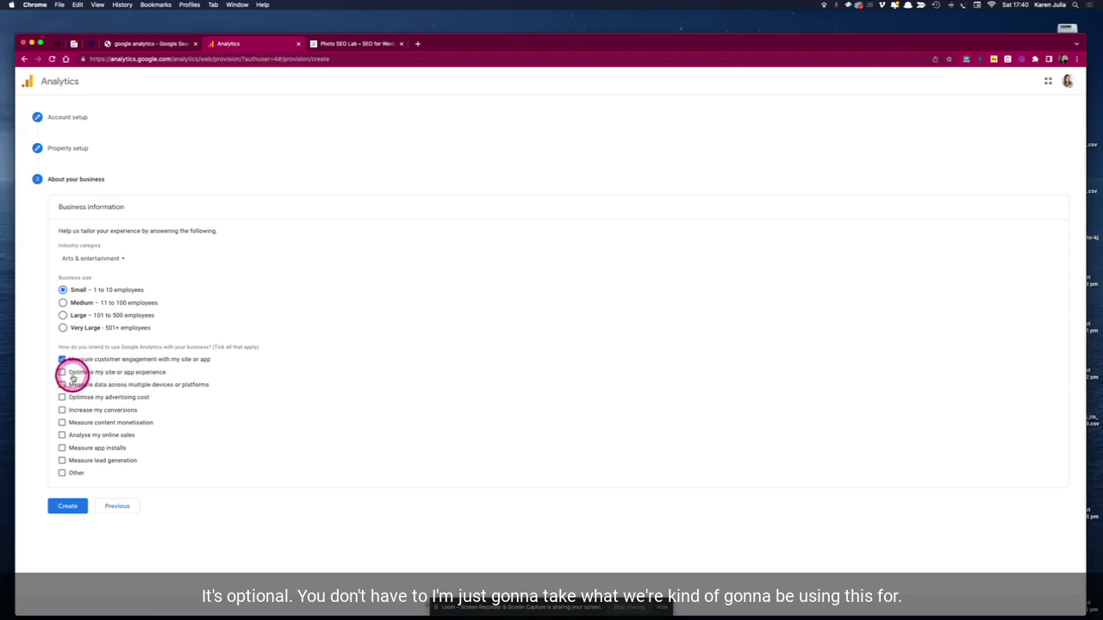
click(62, 372)
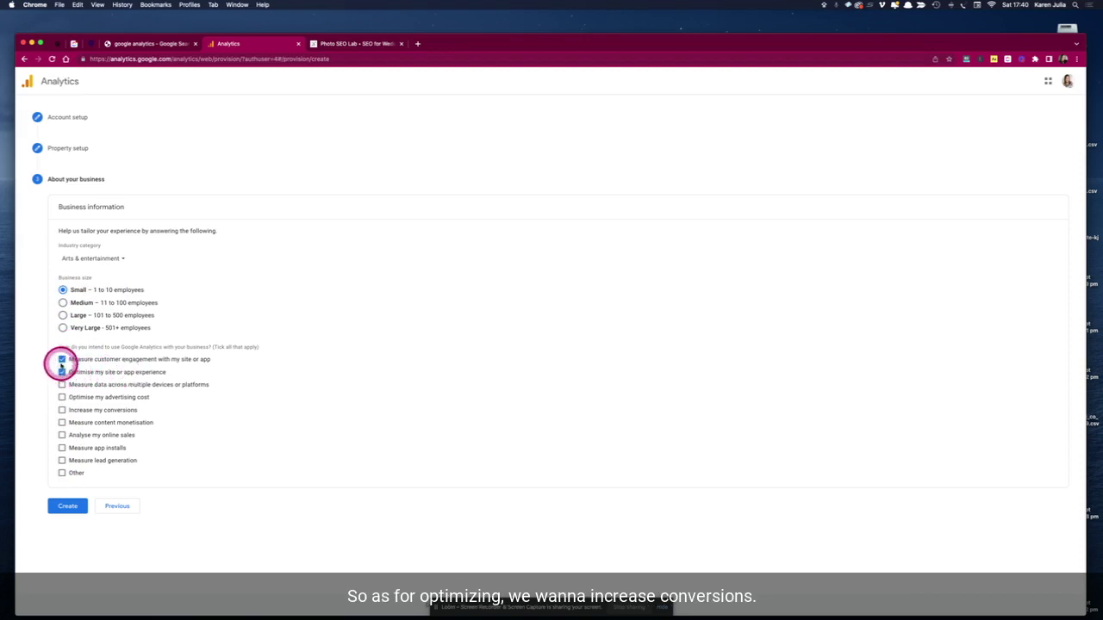
click(62, 411)
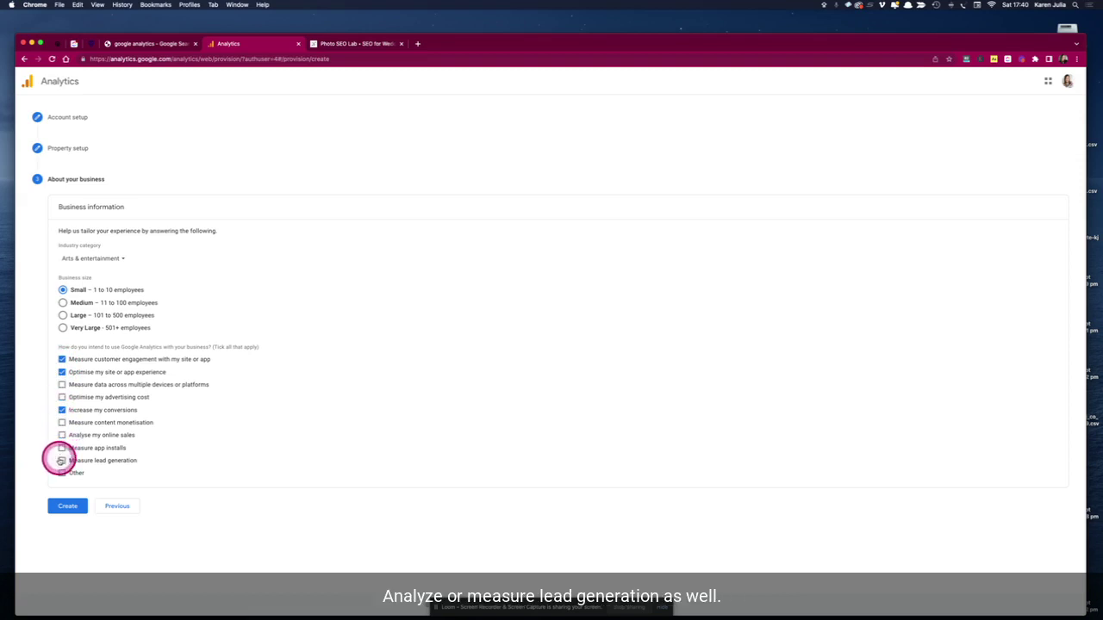
click(62, 461)
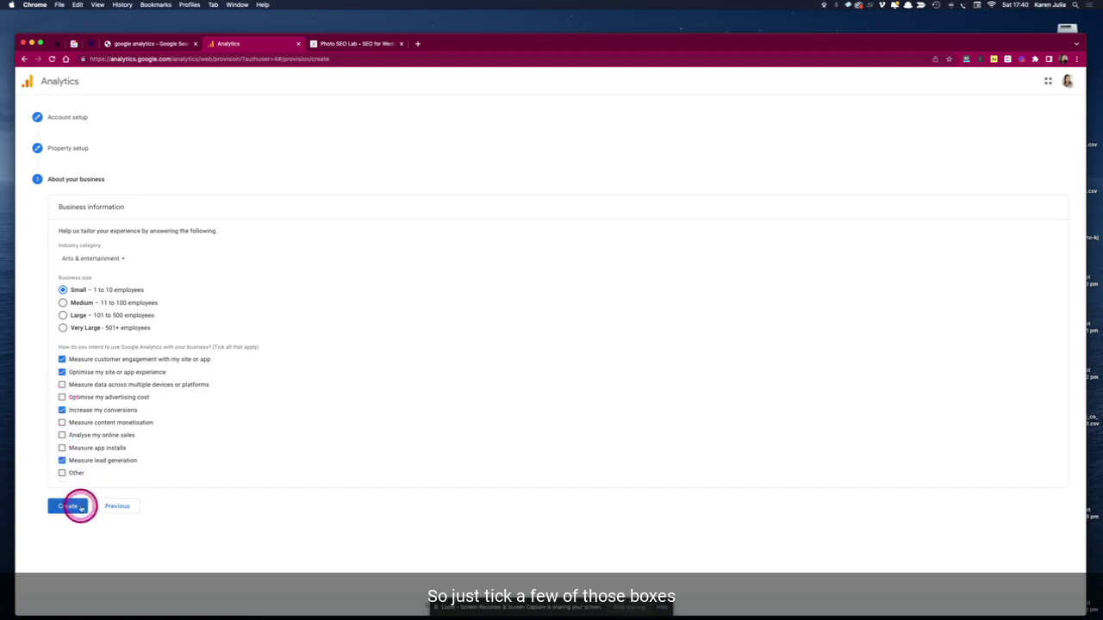
click(74, 508)
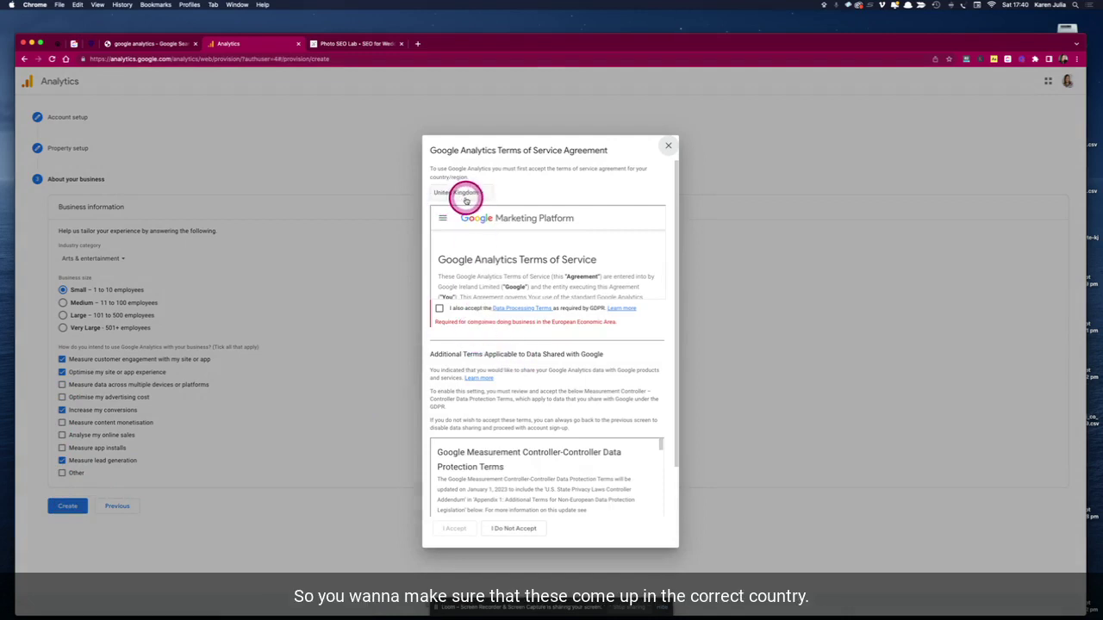
- Accept both data processing terms and the Terms of Service, and save email preferences
click(439, 309)
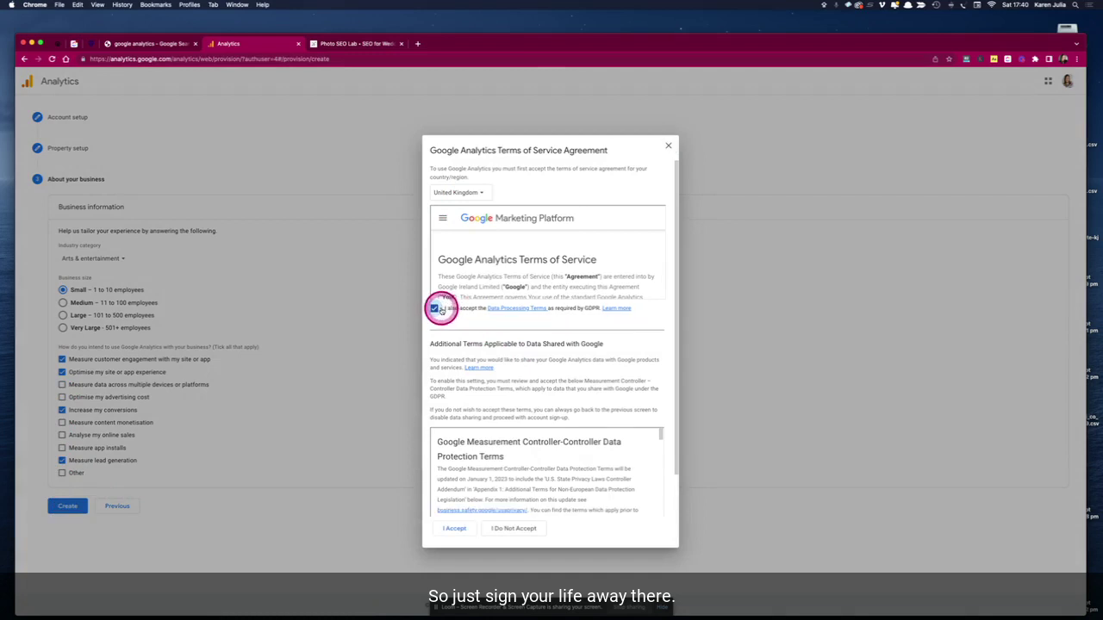
scroll(465, 392, down, 2)
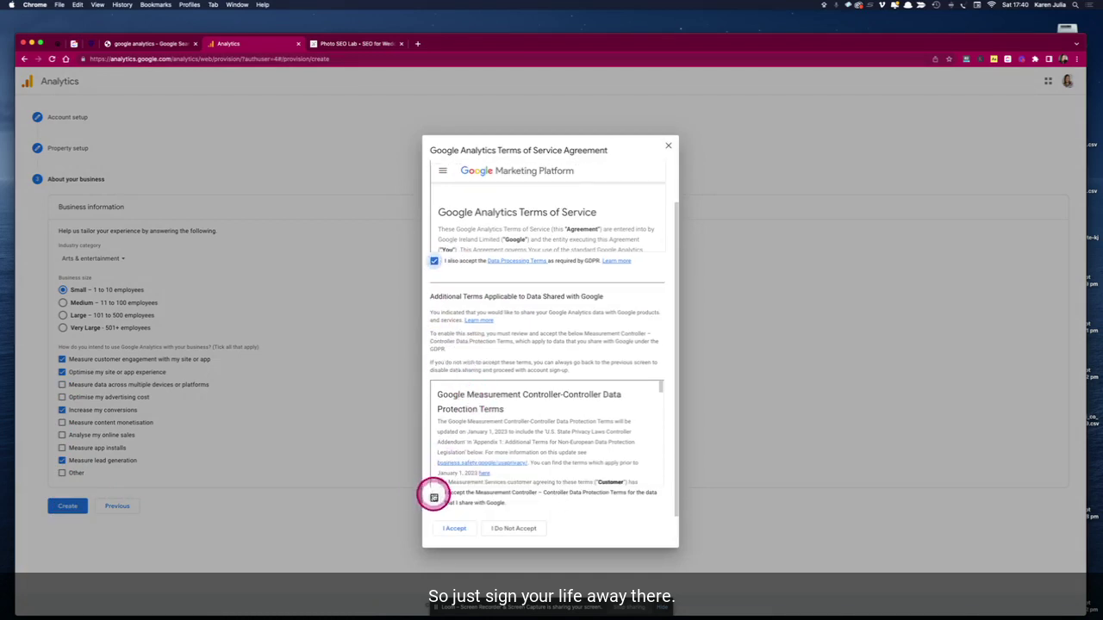
click(433, 497)
click(451, 526)
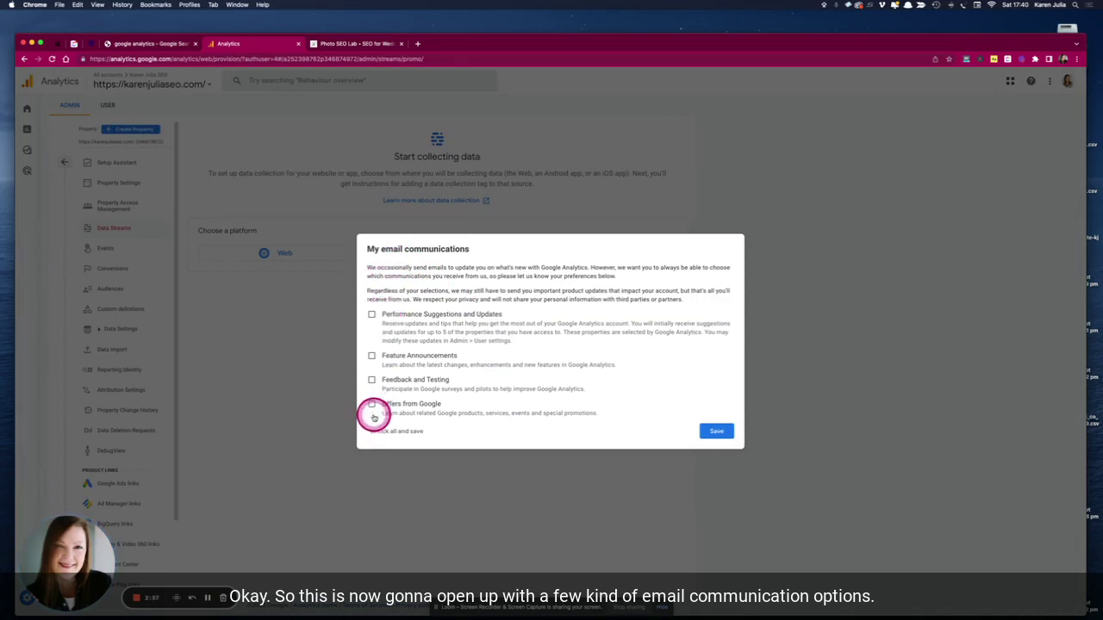
click(372, 315)
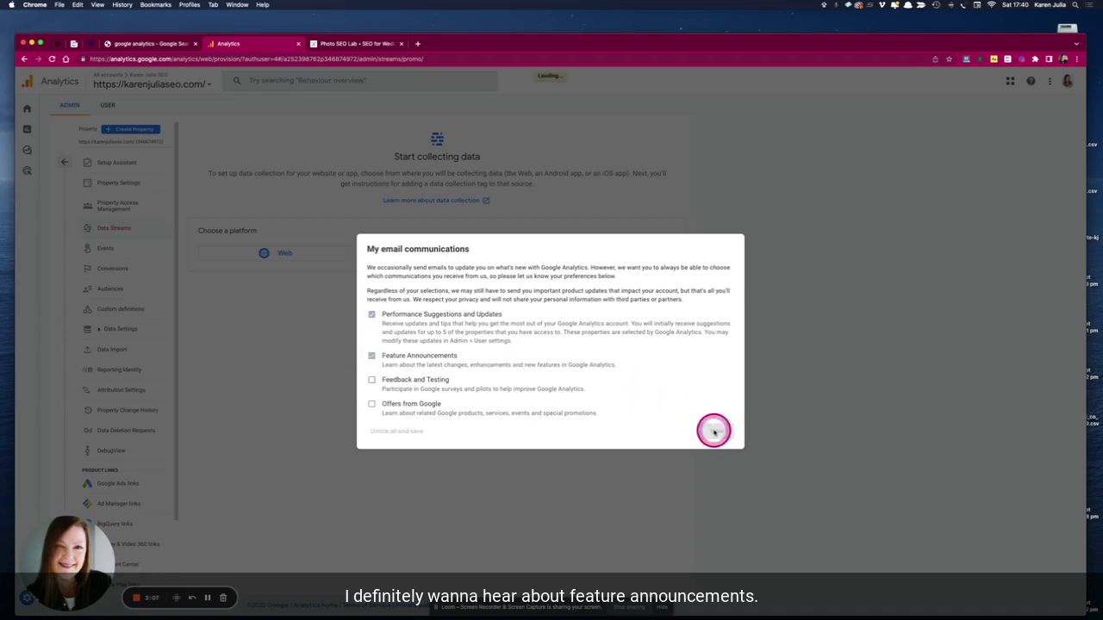
click(715, 431)
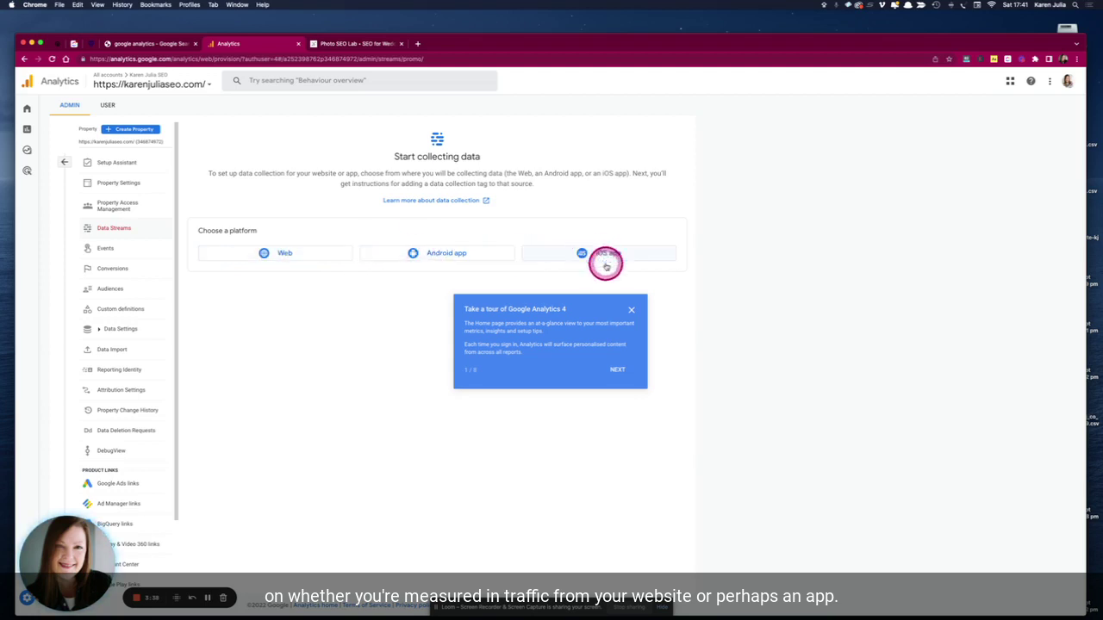
- Dismiss the Google Analytics 4 tour and choose Web as the platform
click(630, 309)
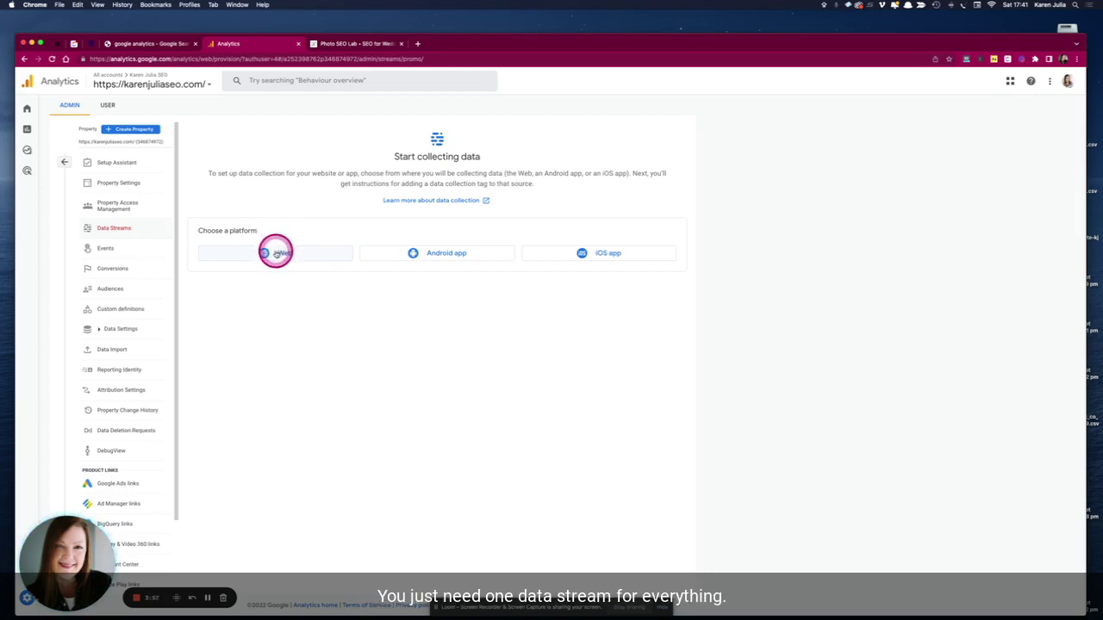
click(275, 252)
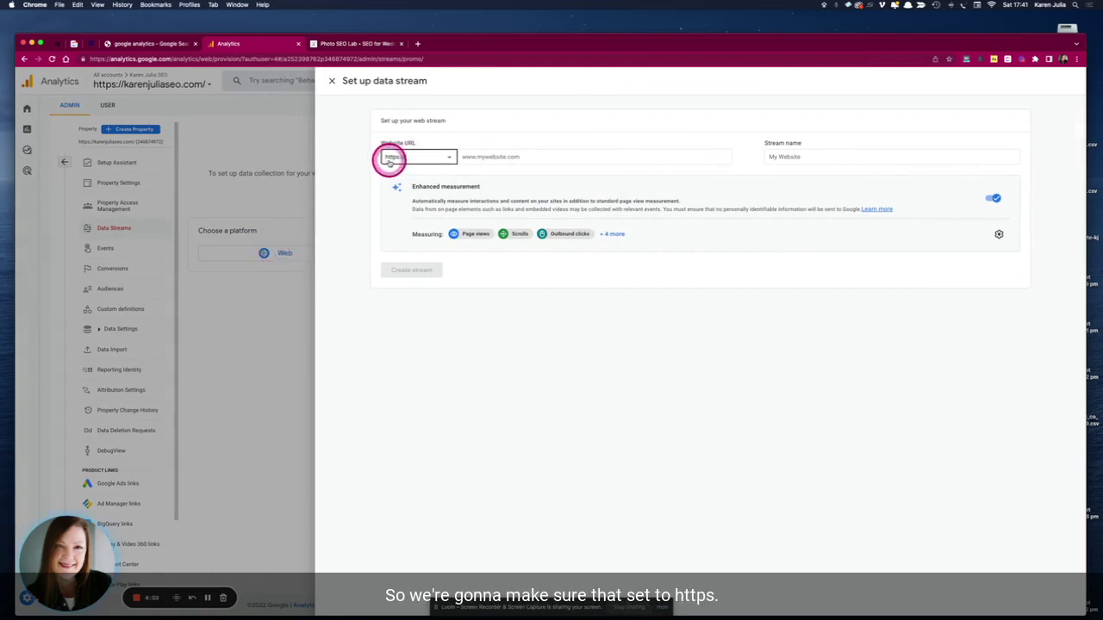
click(468, 155)
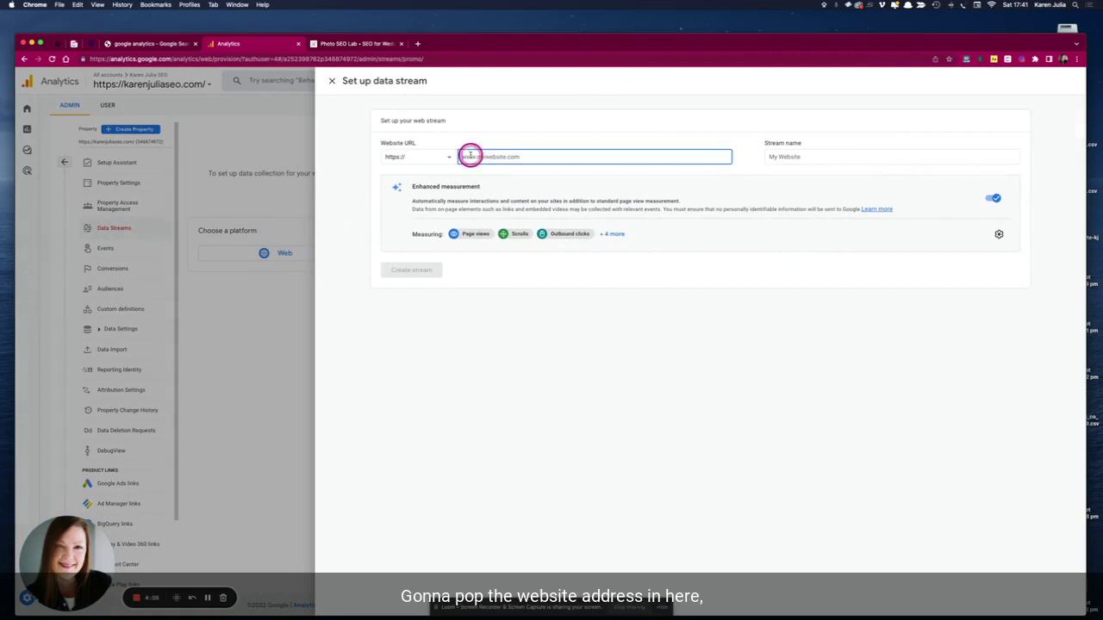
text(https://karenjuliaseo.com/)
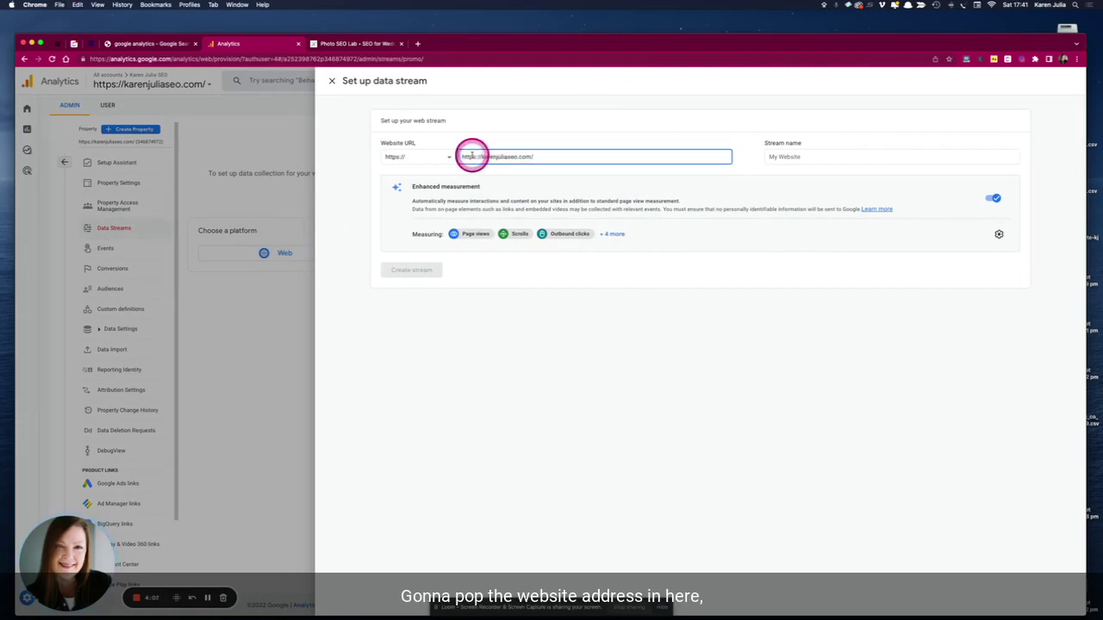
click(481, 155)
drag(481, 155, 461, 155)
key(BackSpace)
click(515, 156)
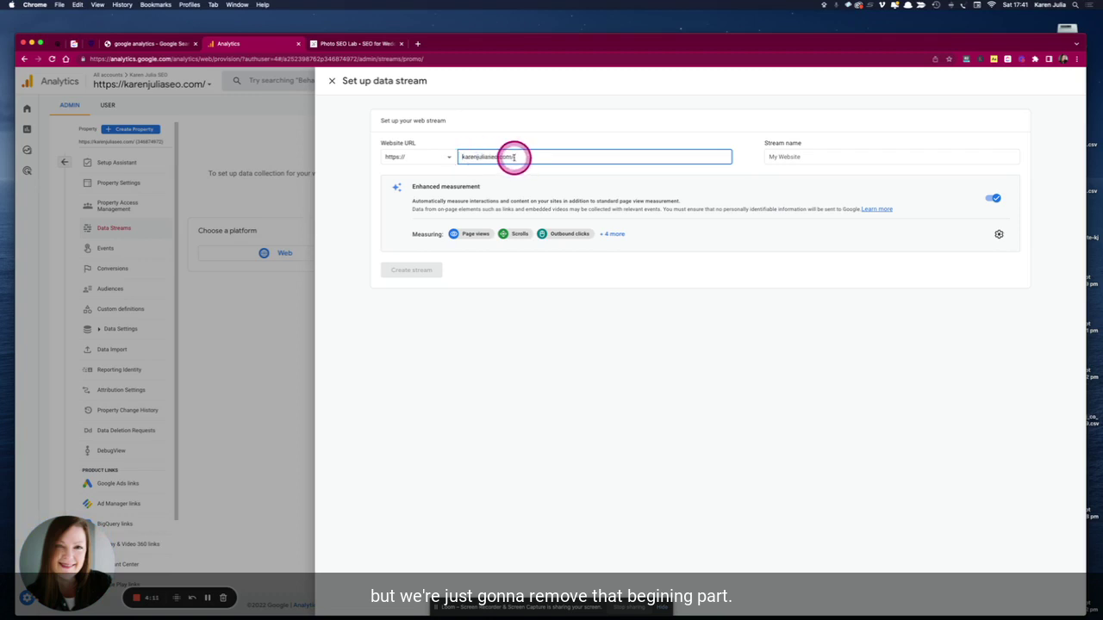
key(BackSpace)
- Use the bare domain as Stream name and show all enhanced measurement events
click(770, 155)
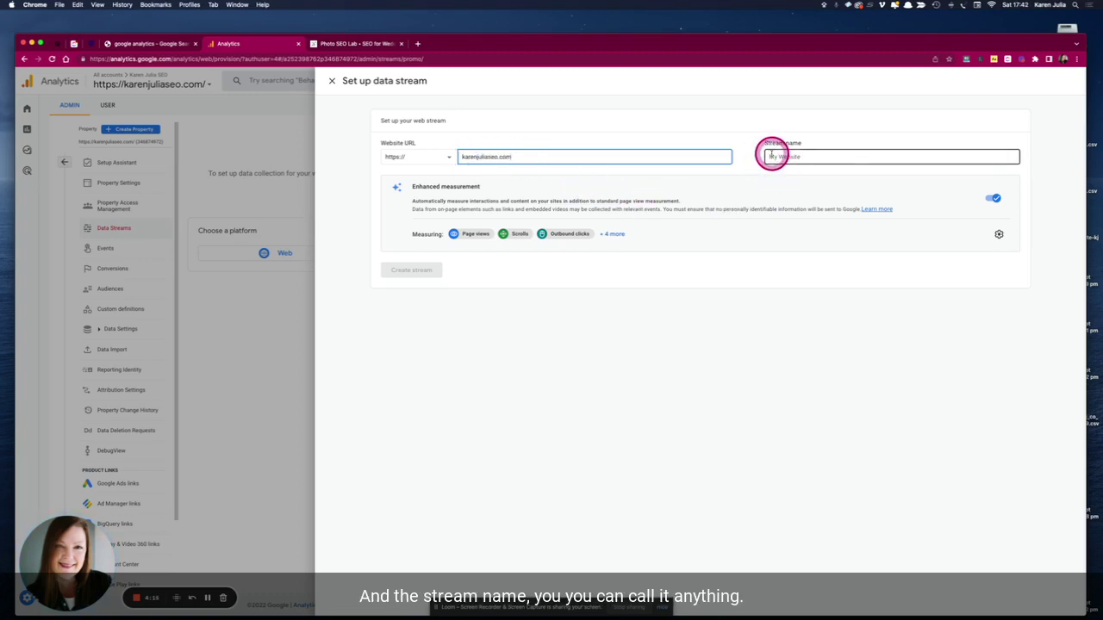
click(771, 155)
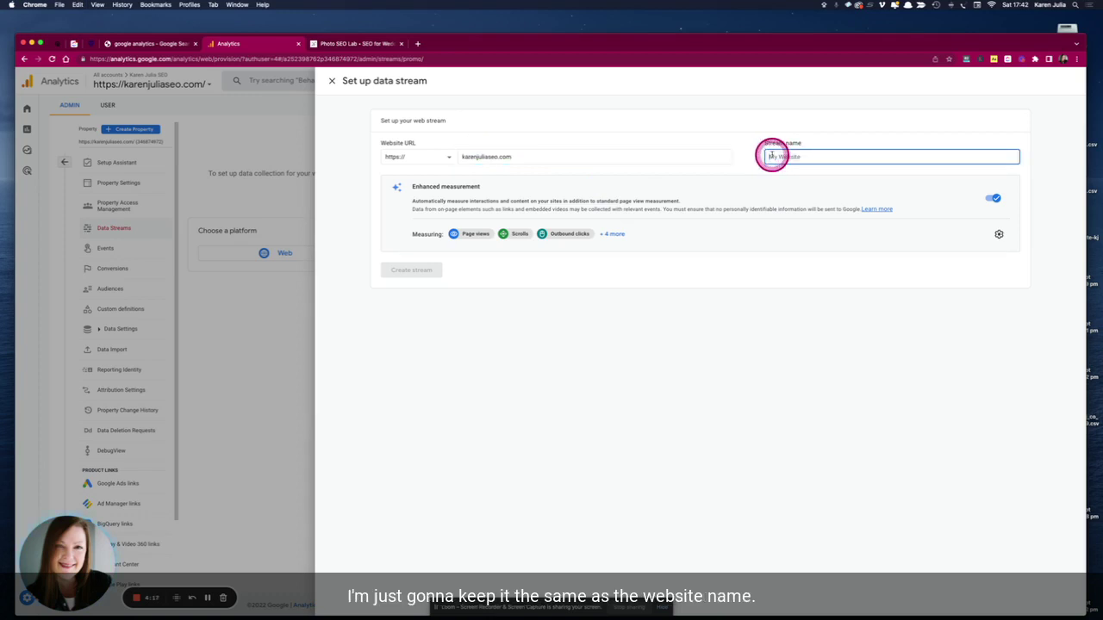
text(https://karenjuliaseo.com/)
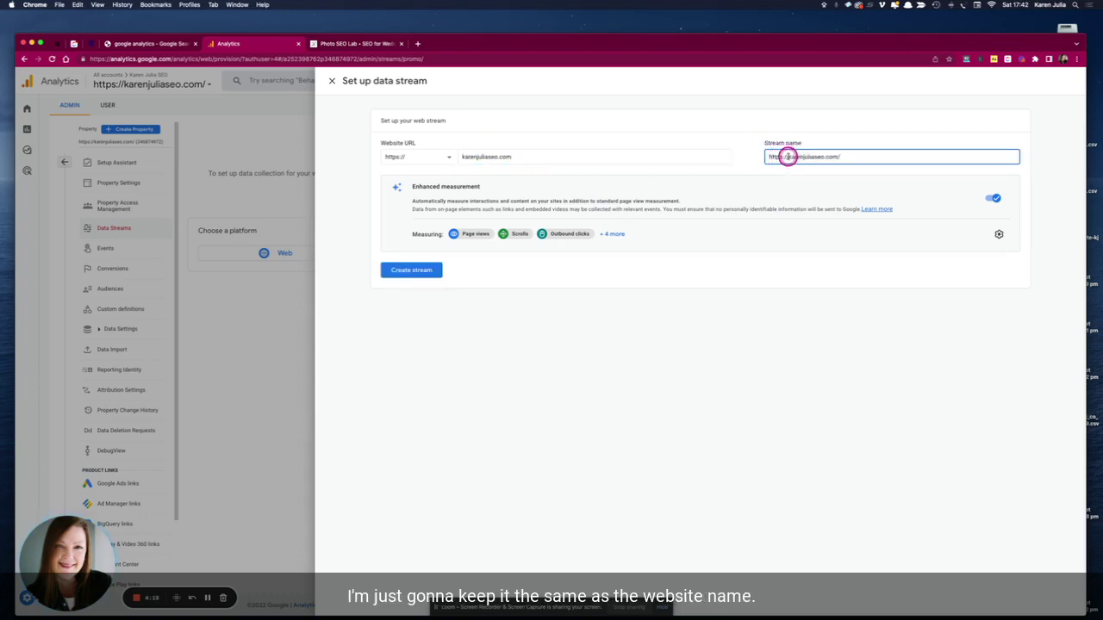
click(787, 156)
key(BackSpace)
key(BackSpace)
key(BackSpace)
key(BackSpace)
key(BackSpace)
key(BackSpace)
key(BackSpace)
key(BackSpace)
click(829, 157)
key(BackSpace)
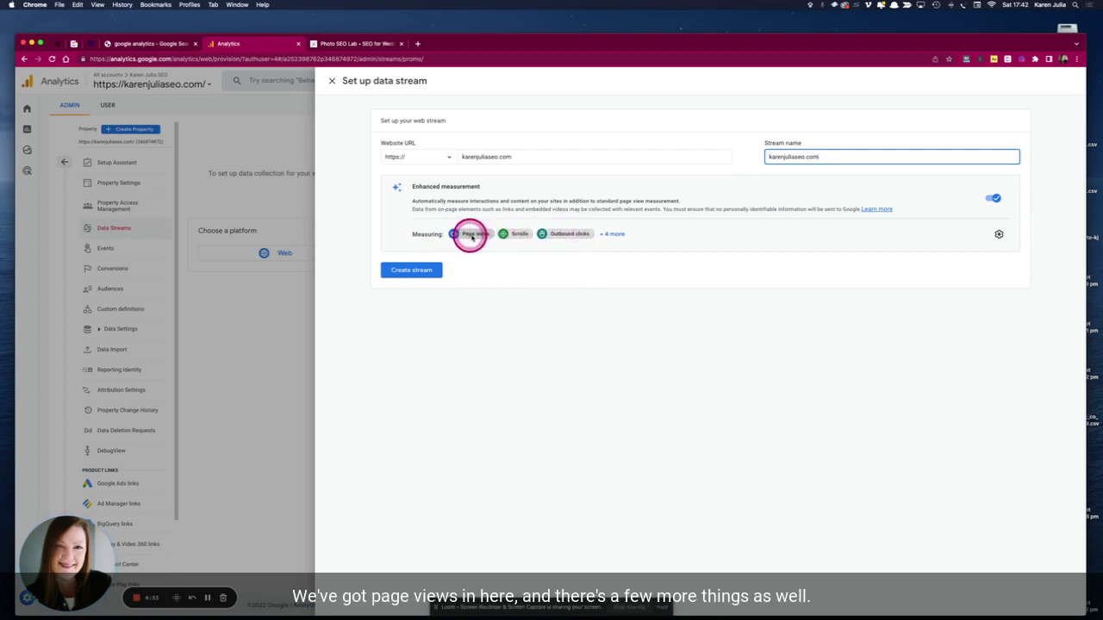
click(608, 238)
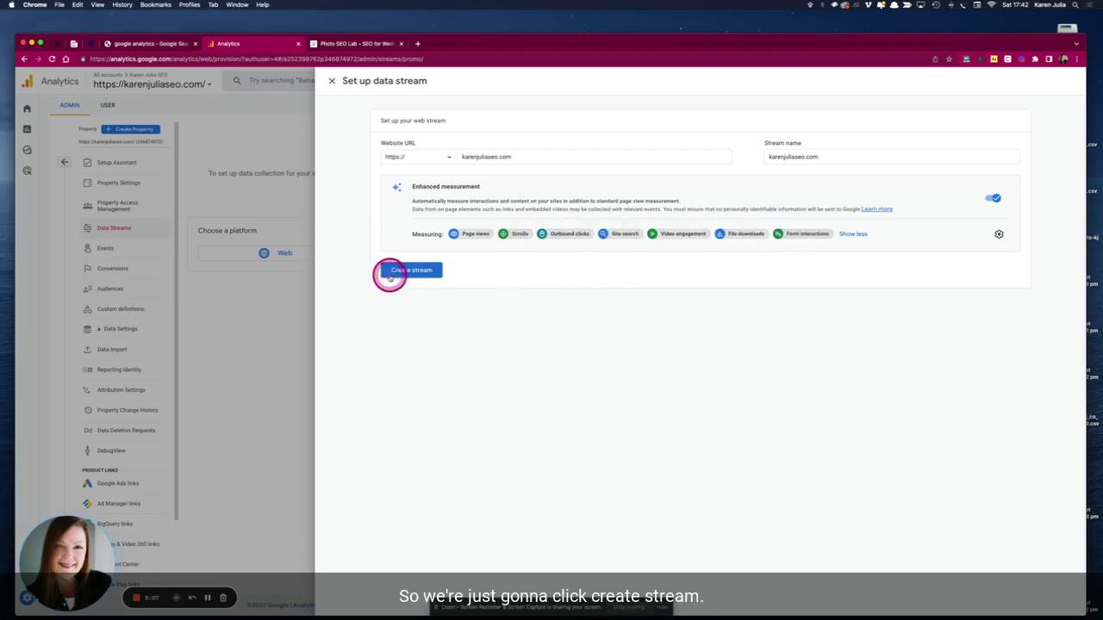
- Create the web data stream
click(406, 271)
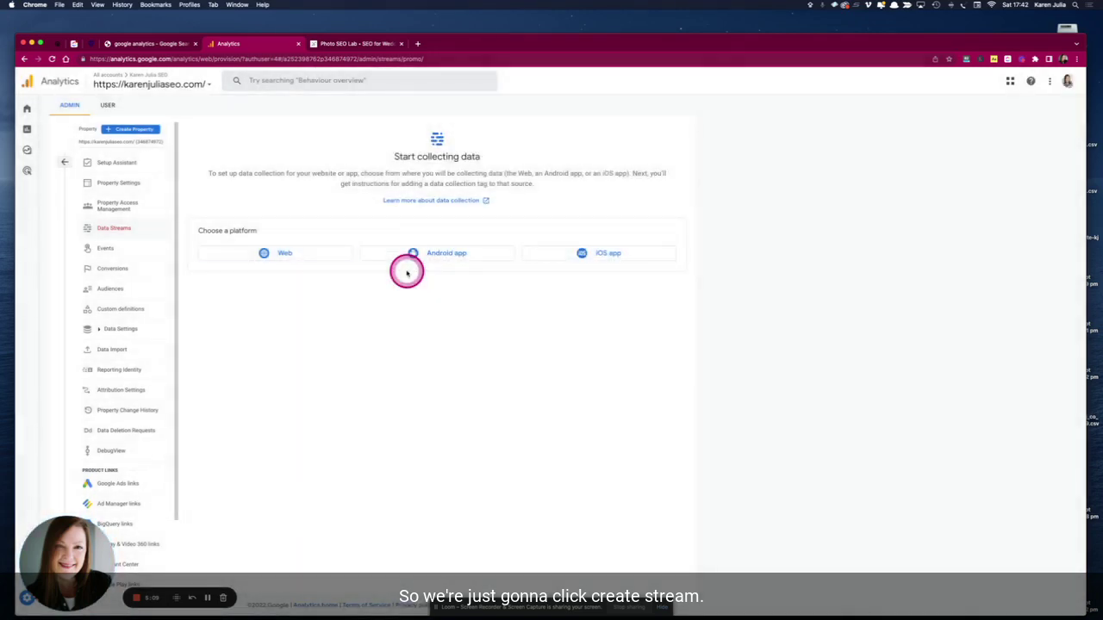